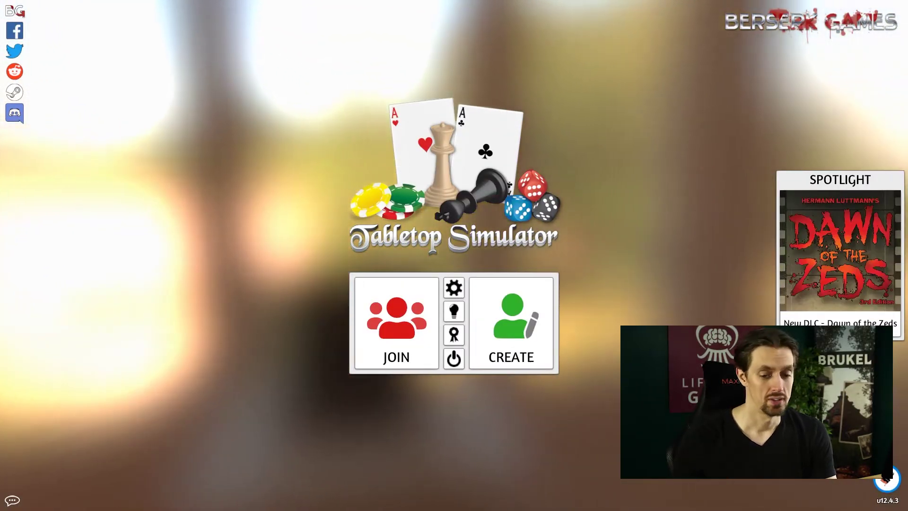
# Create a singleplayer game and load the workshop mod Weird
pyautogui.click(511, 327)
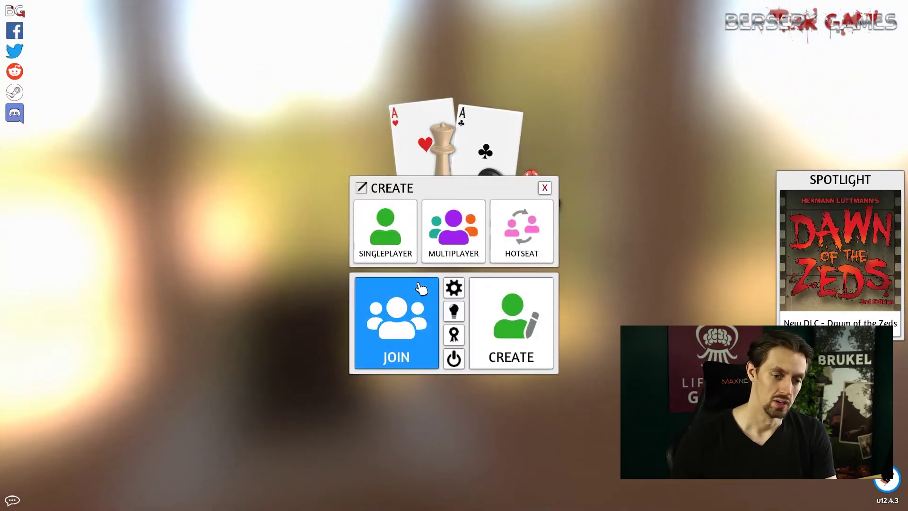
pyautogui.click(399, 247)
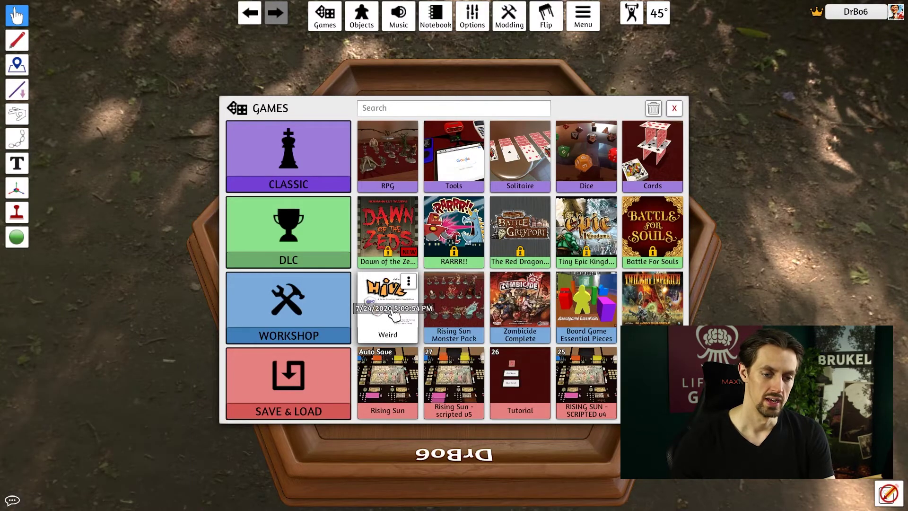
pyautogui.click(395, 321)
pyautogui.click(416, 271)
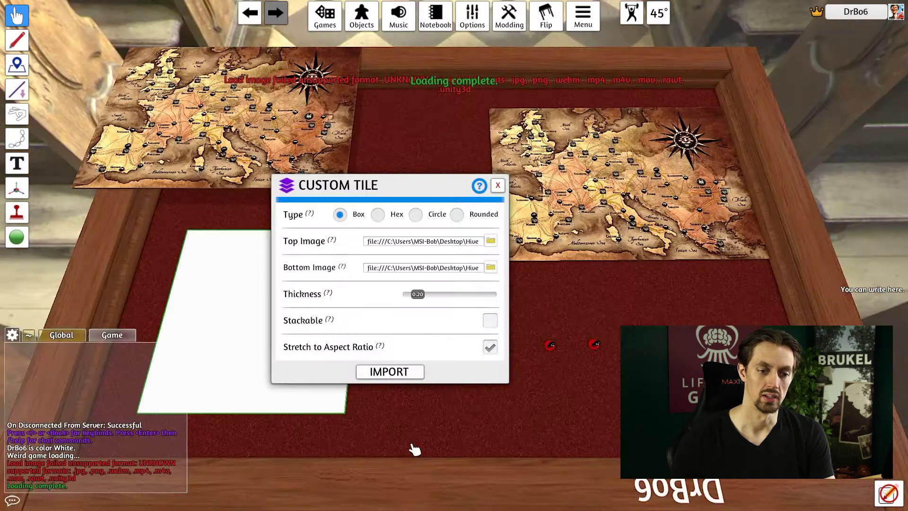
# Set the custom tile's top image to teEzUb3.jpg from the Desktop, loaded as a local file
pyautogui.moveTo(432, 191); pyautogui.dragTo(550, 161)
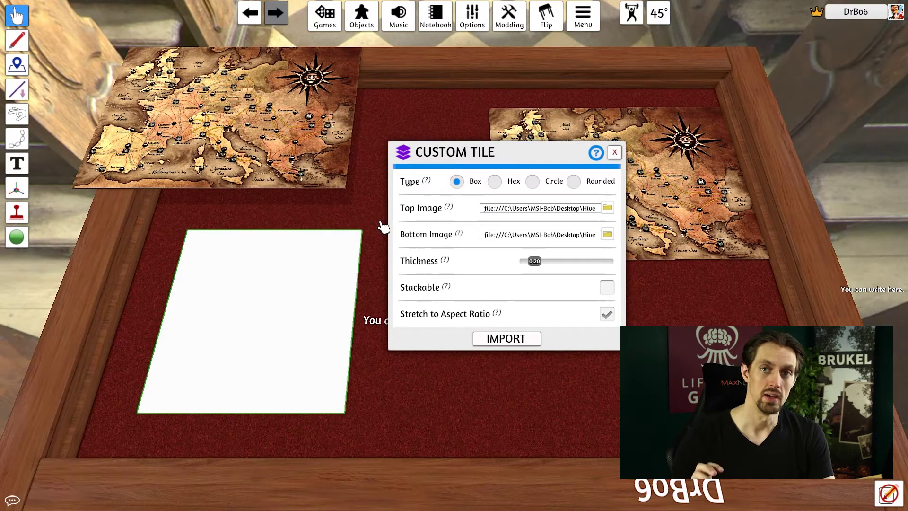
pyautogui.click(490, 234)
pyautogui.click(593, 210)
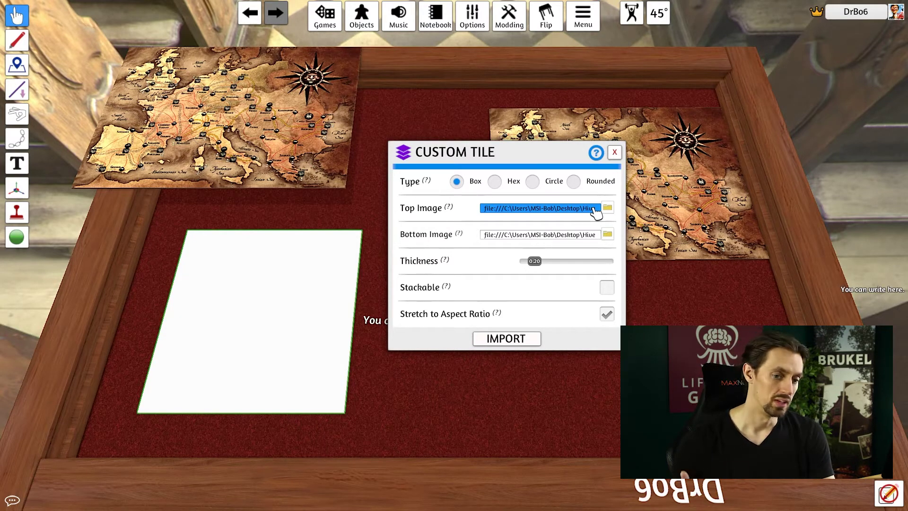
pyautogui.click(607, 208)
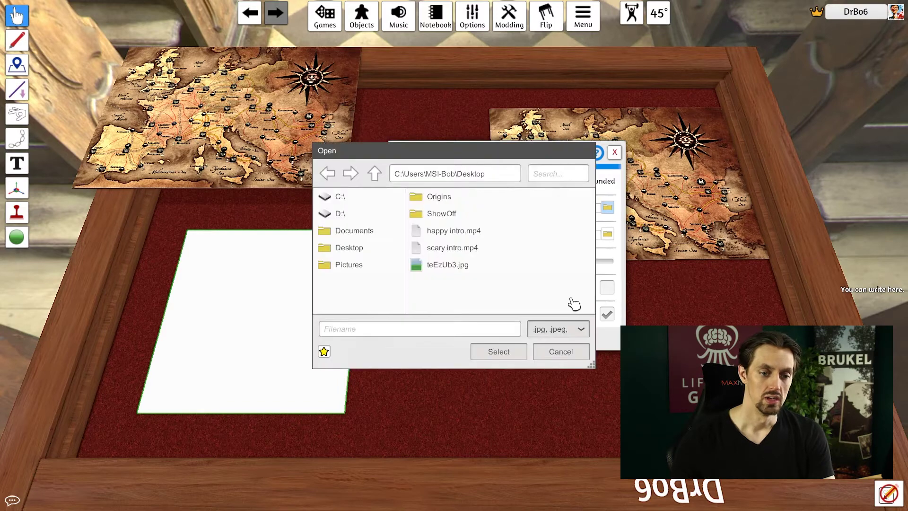
pyautogui.moveTo(479, 152); pyautogui.dragTo(253, 75)
pyautogui.doubleClick(230, 189)
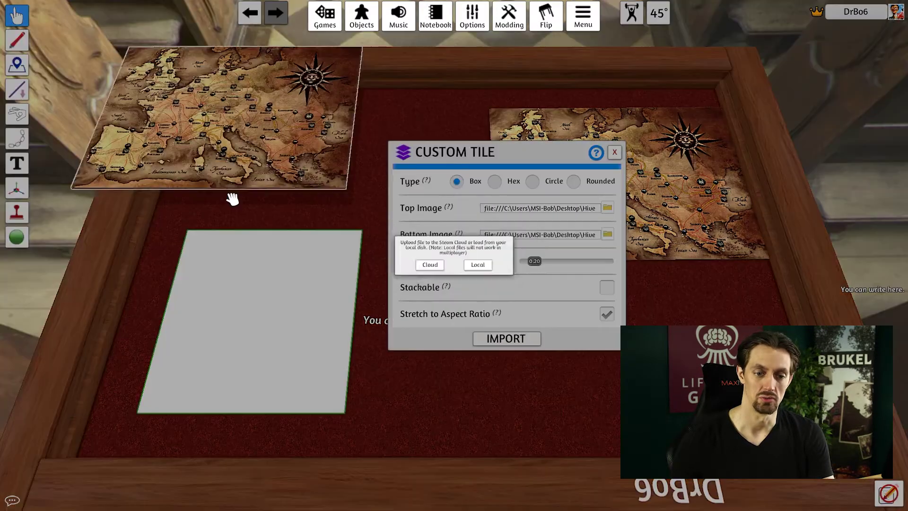
pyautogui.click(491, 272)
# Set the custom tile's bottom image to the local file teEzUb3.jpg as well, and import the tile
pyautogui.click(607, 234)
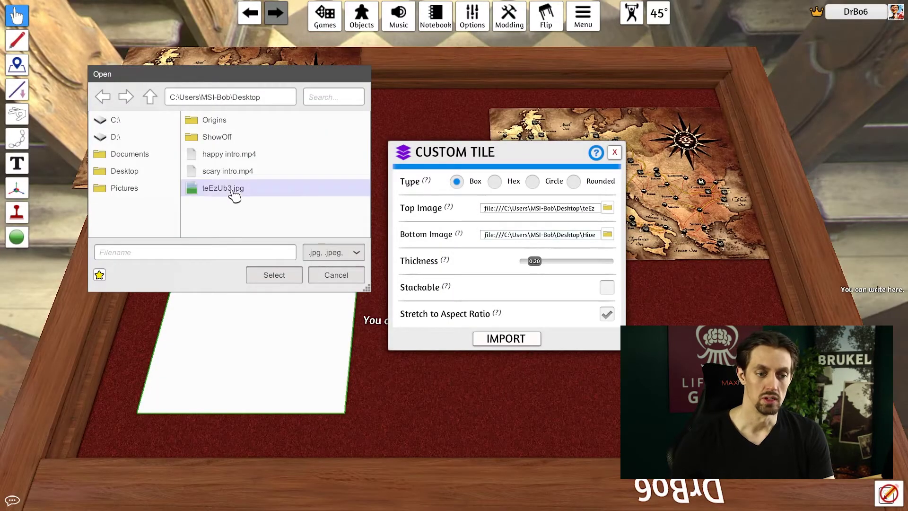
pyautogui.doubleClick(235, 189)
pyautogui.click(502, 270)
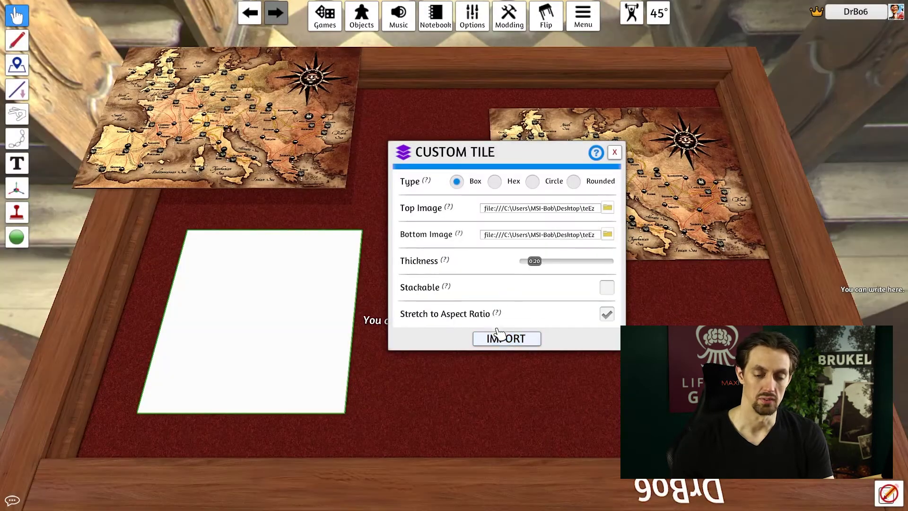
pyautogui.click(519, 341)
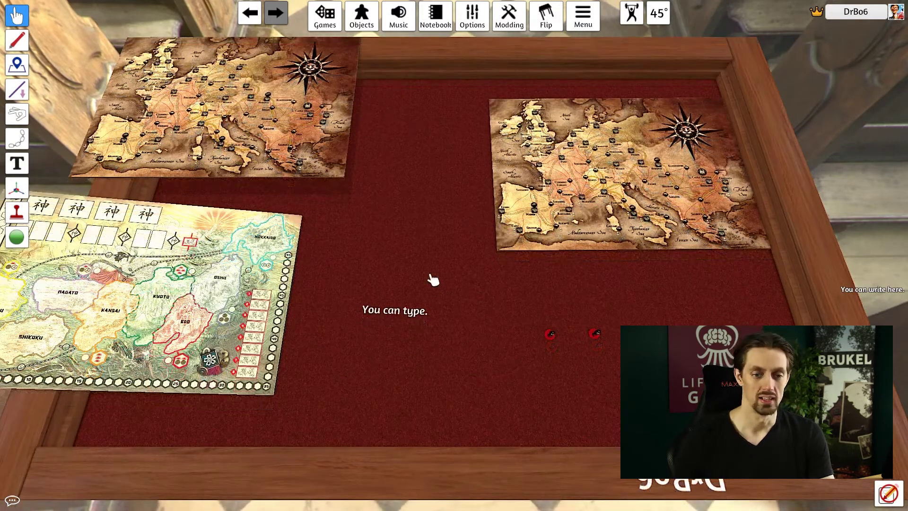
# Open the Cloud Manager and look through the pages of uploaded files
pyautogui.click(508, 14)
pyautogui.click(516, 55)
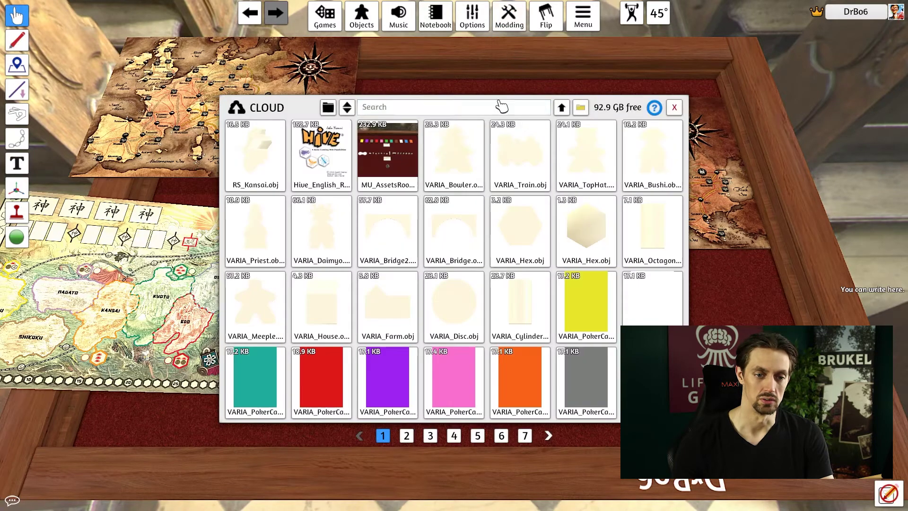
pyautogui.moveTo(301, 105); pyautogui.dragTo(266, 80)
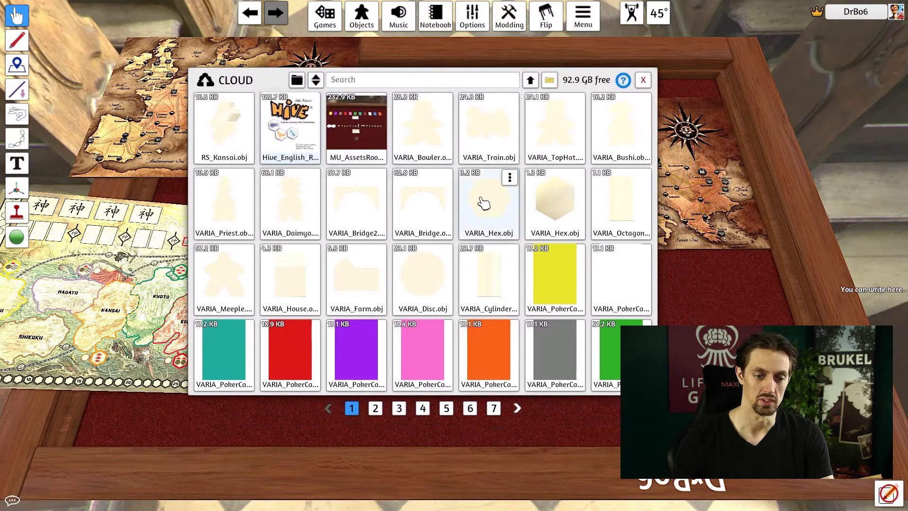
pyautogui.scroll(-6, 482, 203)
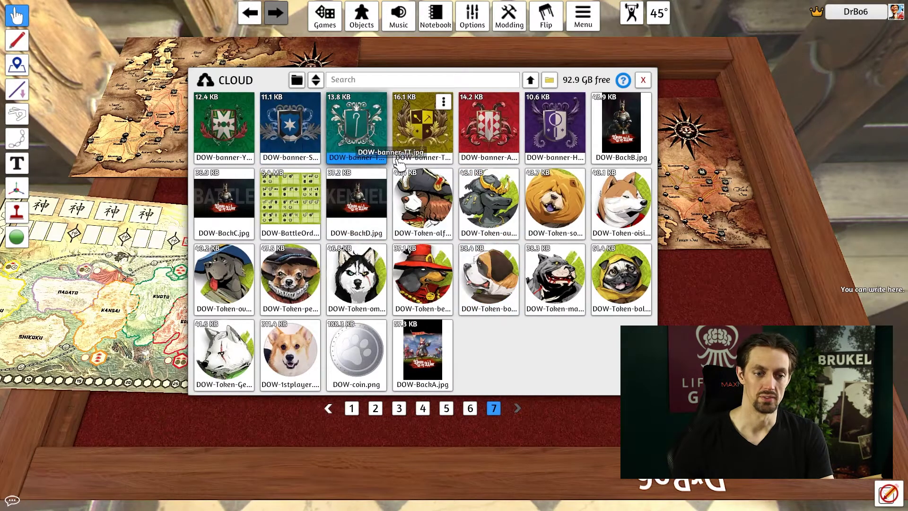
# Filter the cloud files by DOW, look through the matching assets, and close the Cloud Manager
pyautogui.click(383, 83)
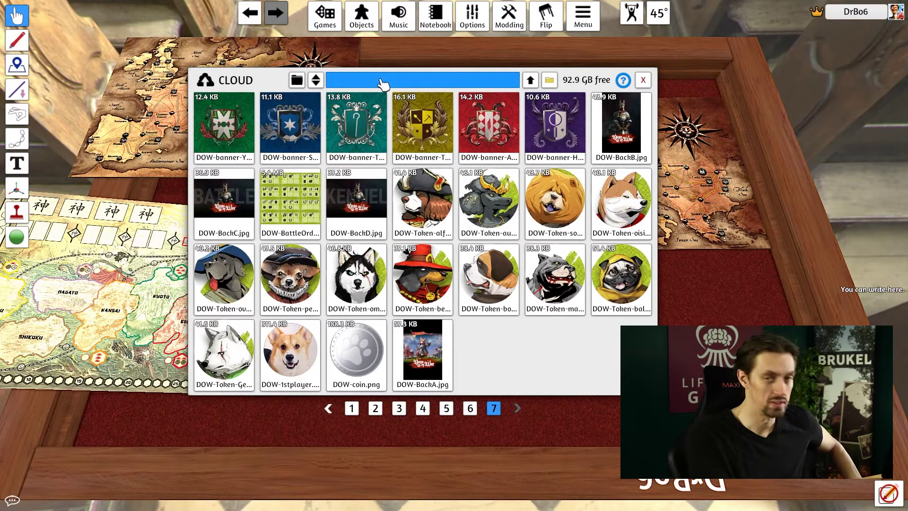
pyautogui.write('DOW')
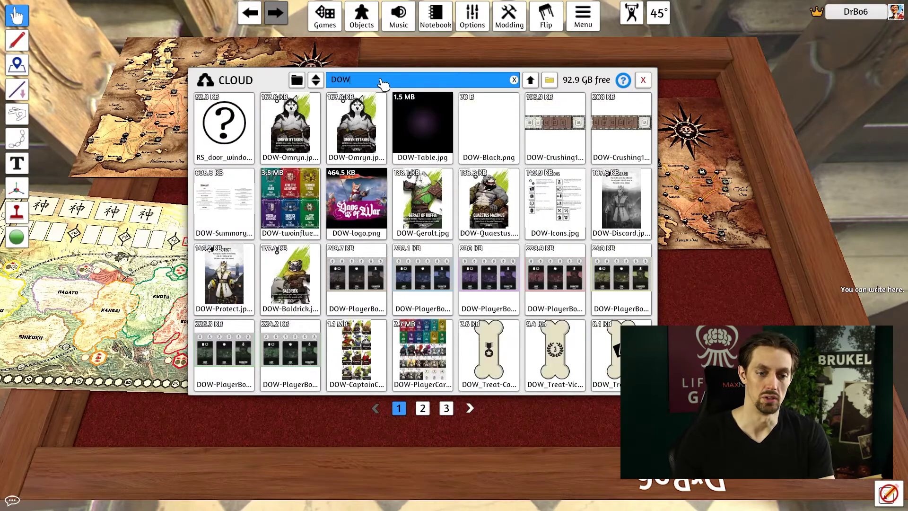
pyautogui.scroll(1, 409, 163)
pyautogui.scroll(1, 472, 187)
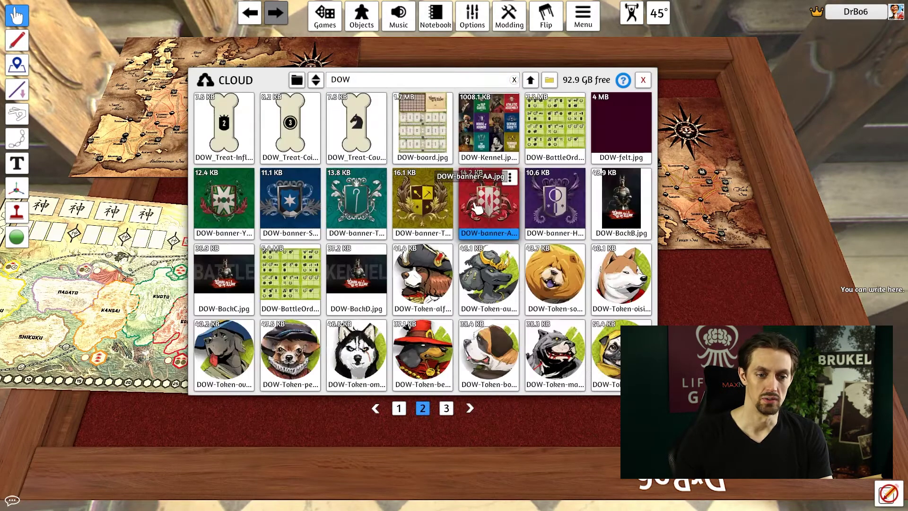
pyautogui.scroll(1, 440, 249)
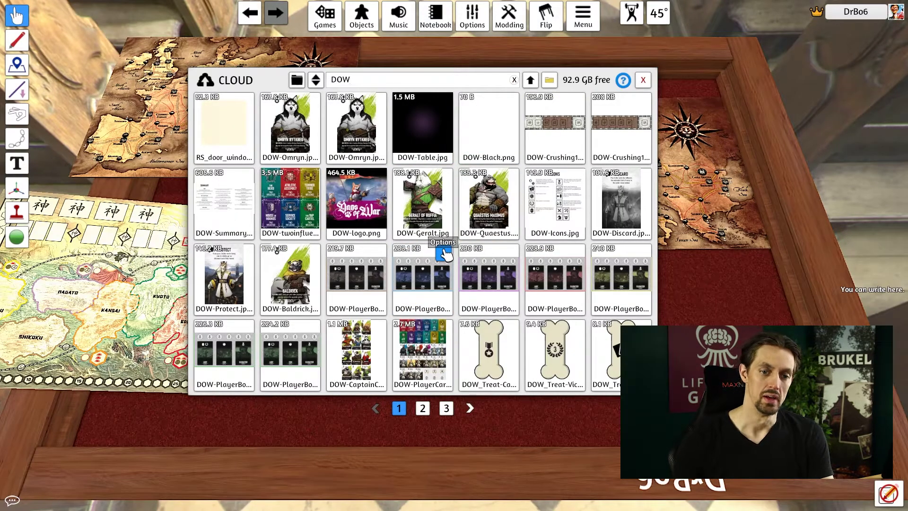
pyautogui.moveTo(615, 82)
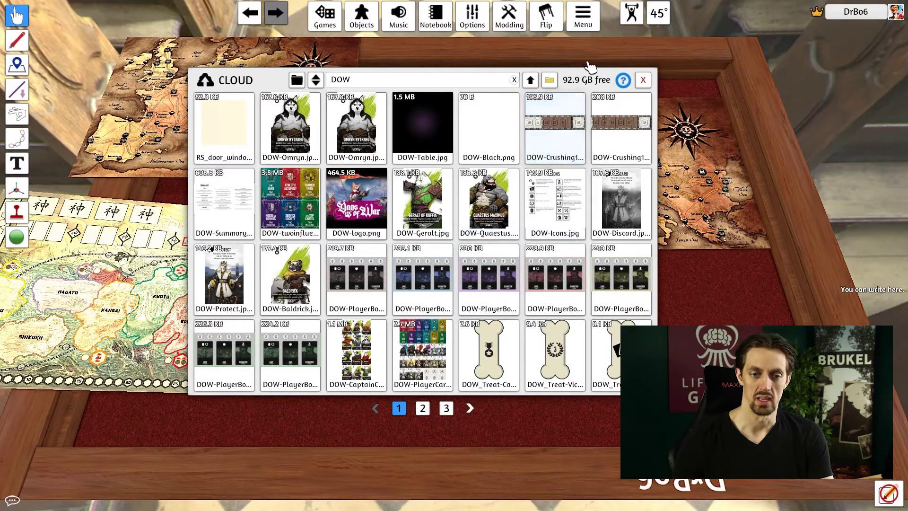
pyautogui.click(643, 80)
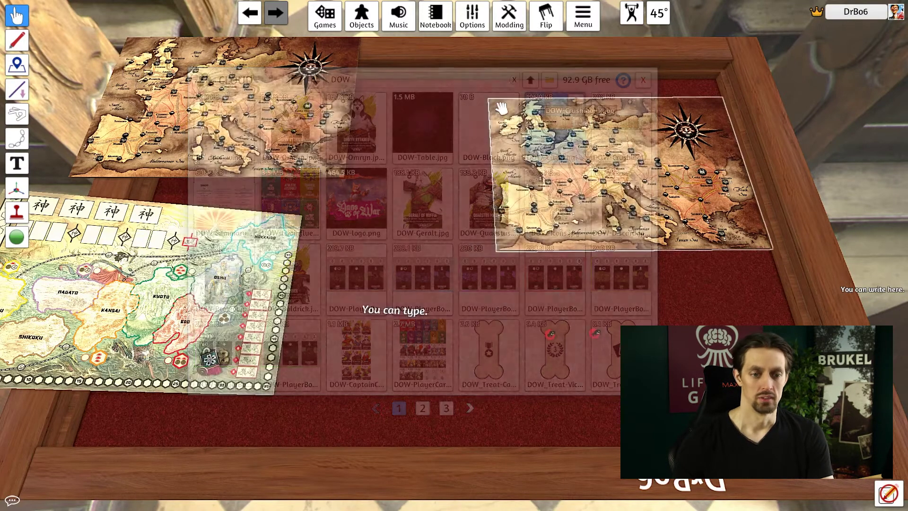
# View the Workshop upload form with its title, description and thumbnail fields, and close it without uploading
pyautogui.moveTo(512, 27)
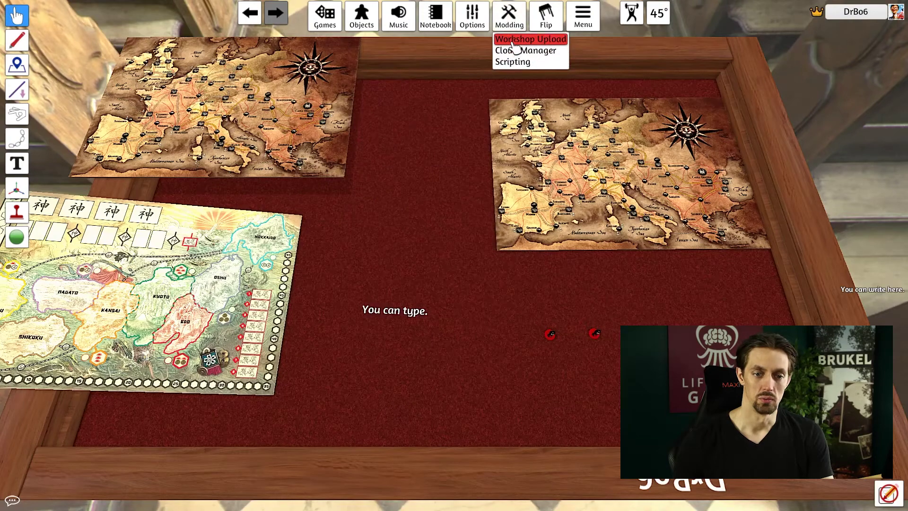
pyautogui.click(513, 39)
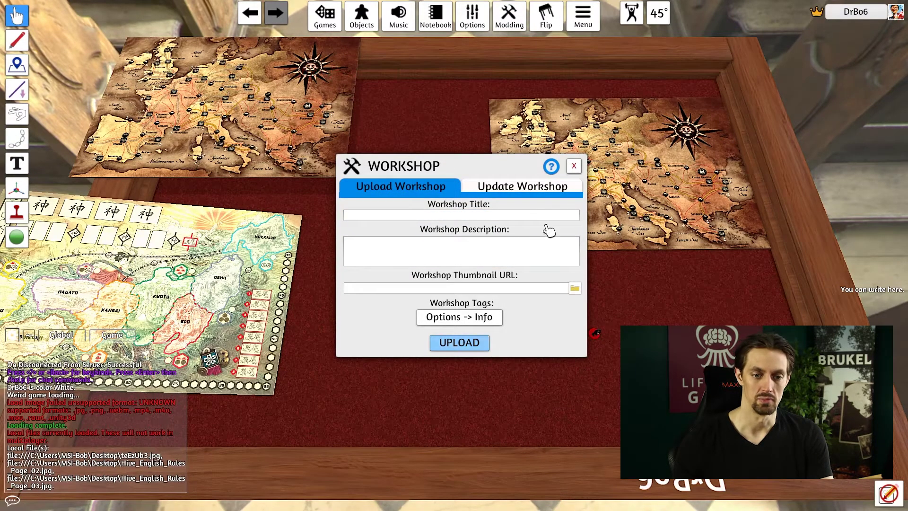
pyautogui.click(574, 166)
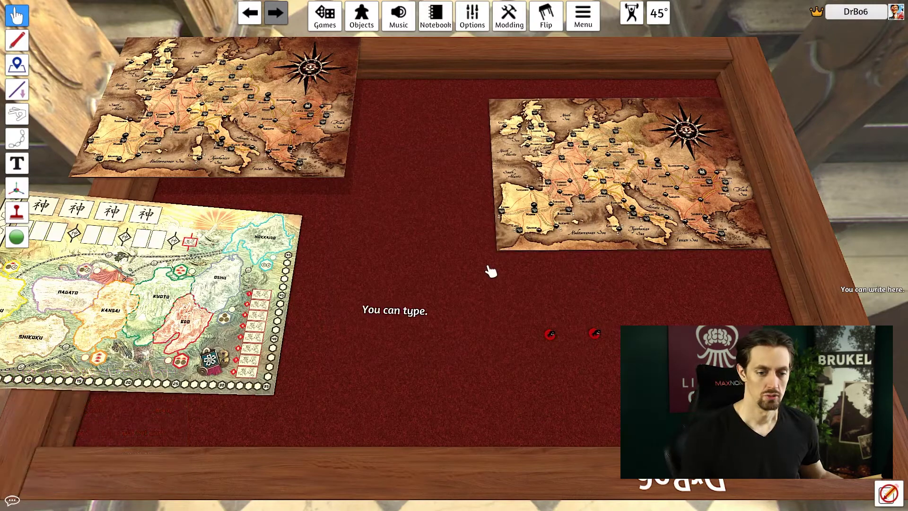
# Open the Steam overlay and bring up the workshop files posted by this account for Tabletop Simulator
pyautogui.hotkey('shift', 'Tab')
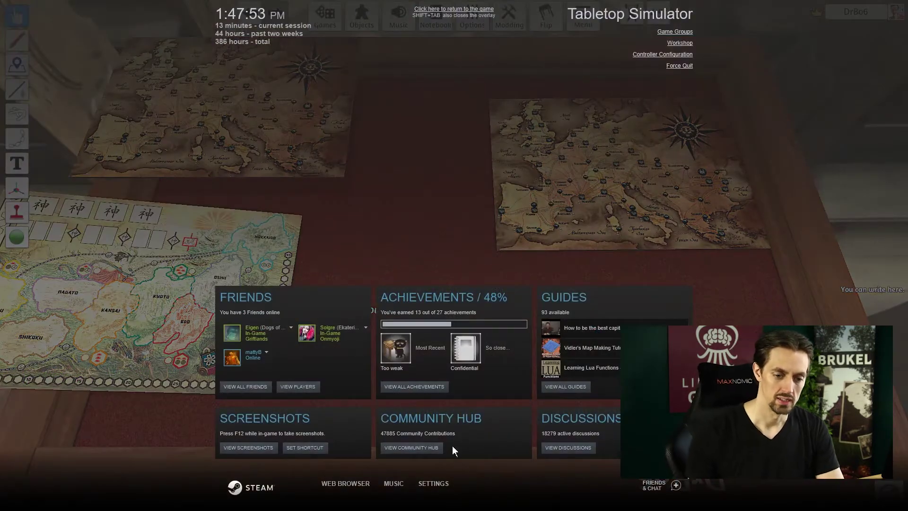
pyautogui.click(428, 447)
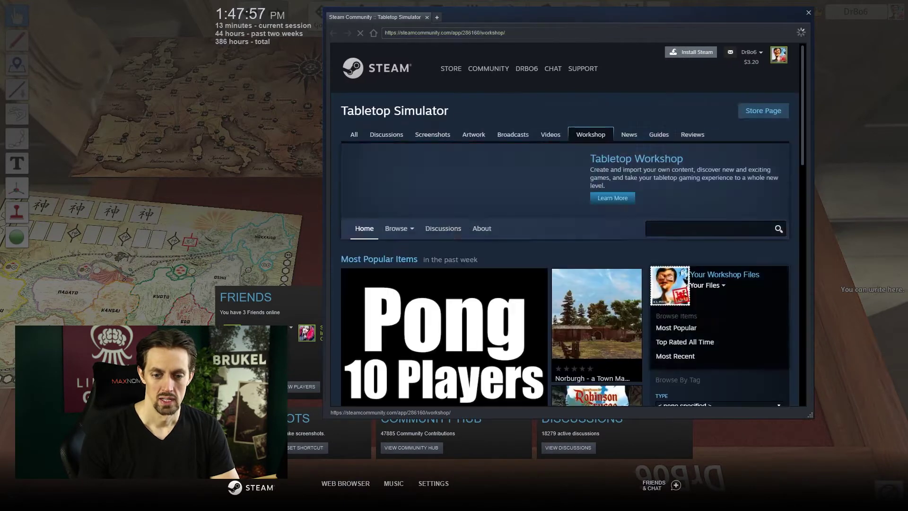
pyautogui.click(707, 285)
pyautogui.scroll(-2, 712, 220)
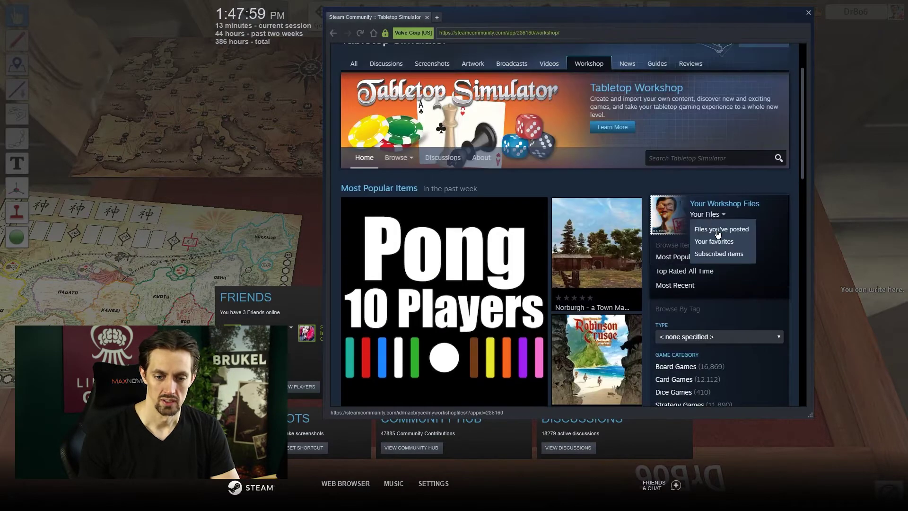
pyautogui.click(718, 234)
pyautogui.scroll(-1, 420, 274)
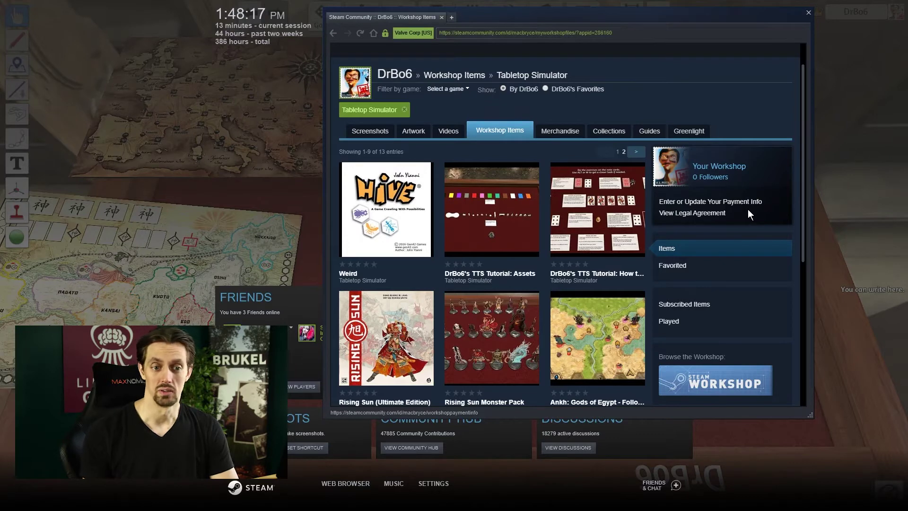
# Review the Weird workshop item's visibility options and its title and description form, and return to the game
pyautogui.click(386, 212)
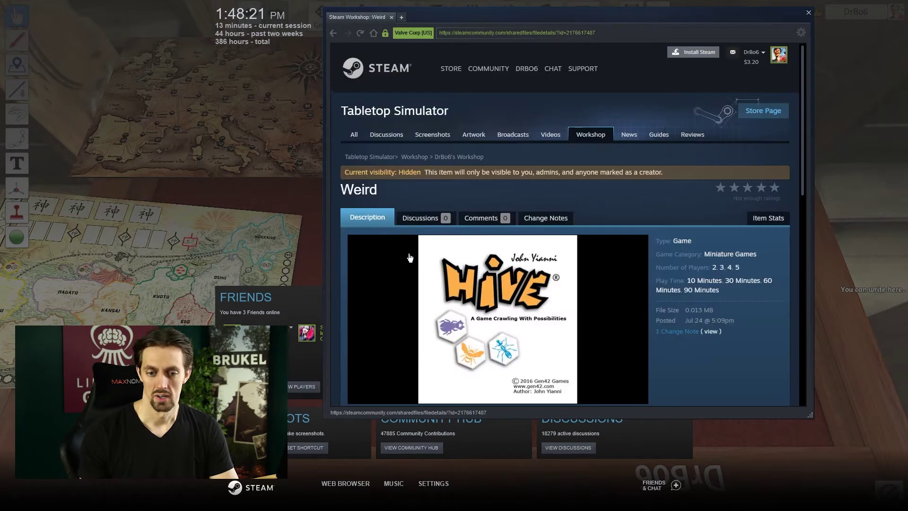
pyautogui.scroll(-7, 742, 313)
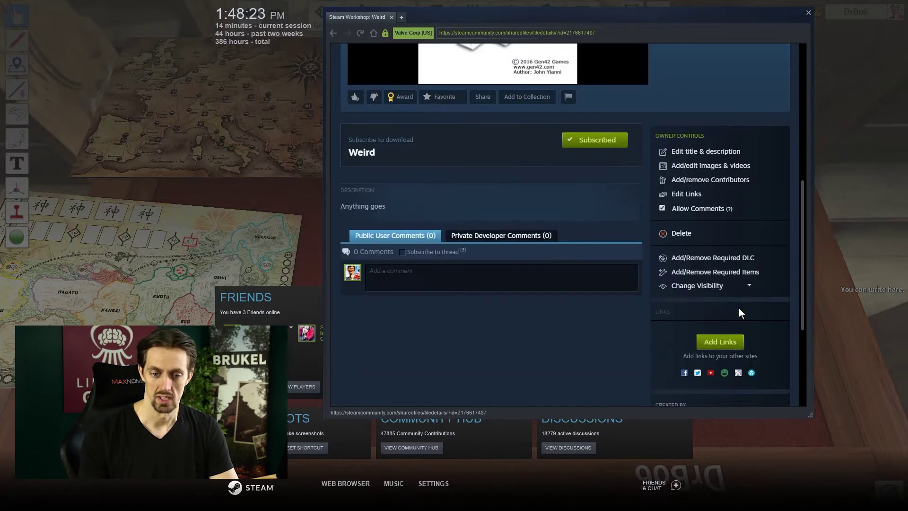
pyautogui.click(720, 288)
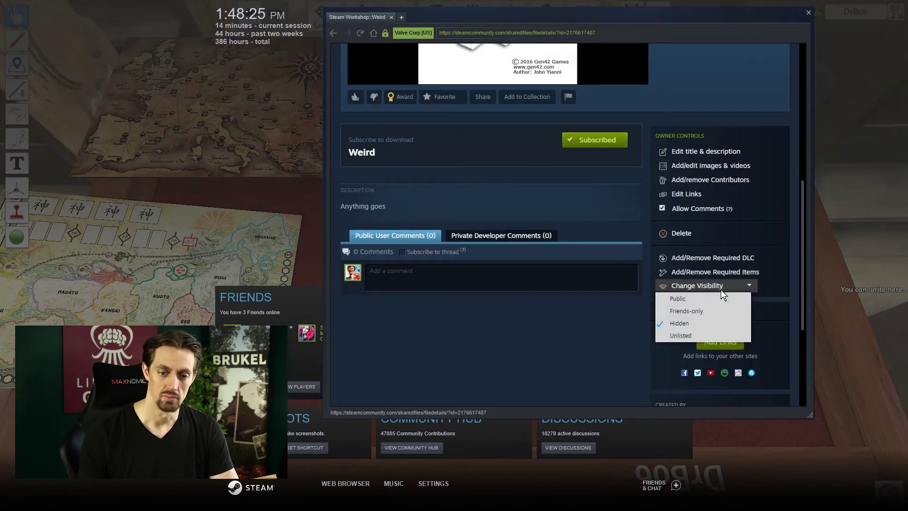
pyautogui.click(554, 307)
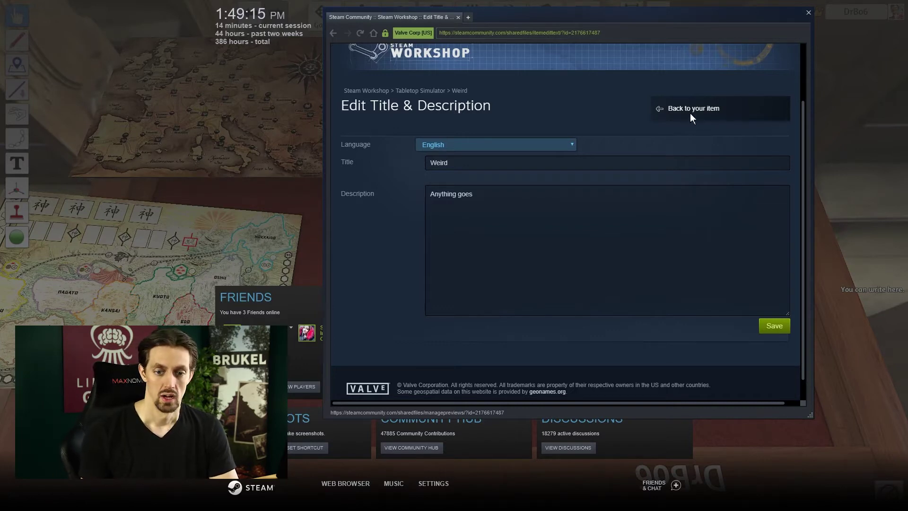
pyautogui.click(809, 12)
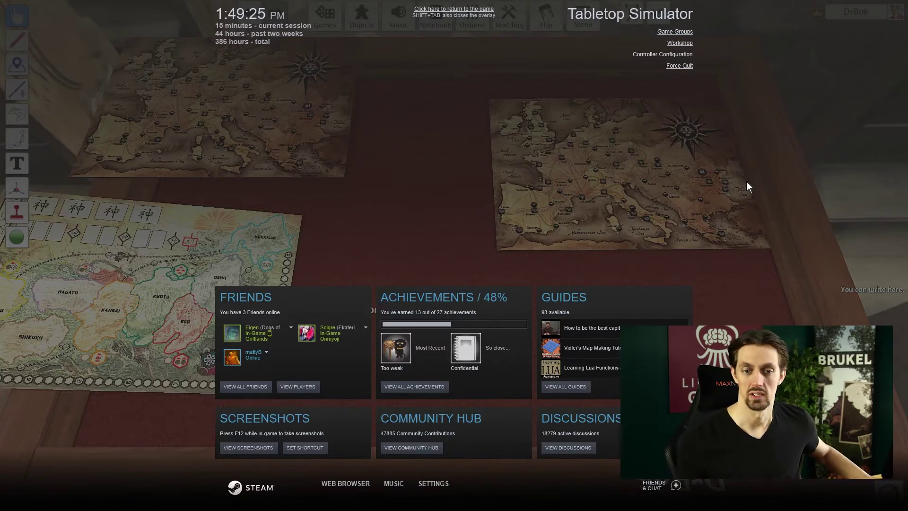
pyautogui.hotkey('shift', 'Tab')
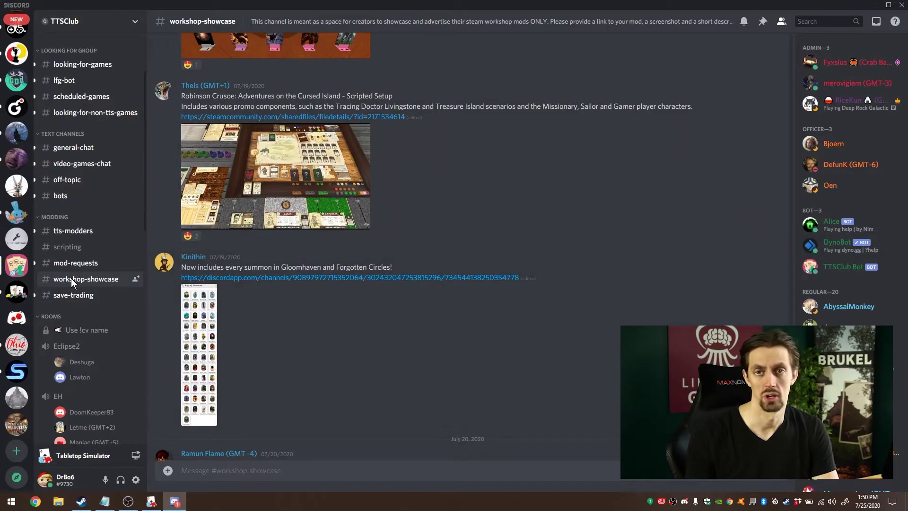
# Switch to Discord and browse the mod posts in the TTSClub workshop-showcase channel
pyautogui.scroll(-9, 328, 242)
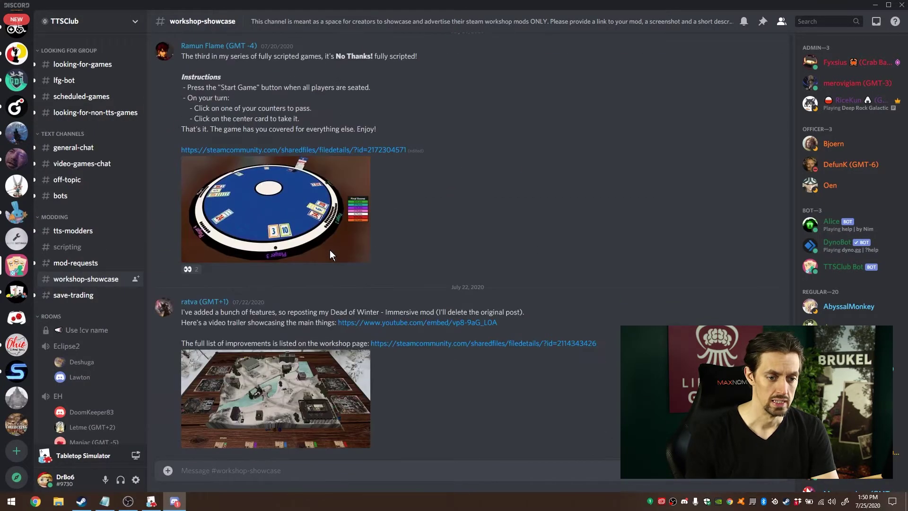
pyautogui.scroll(20, 345, 258)
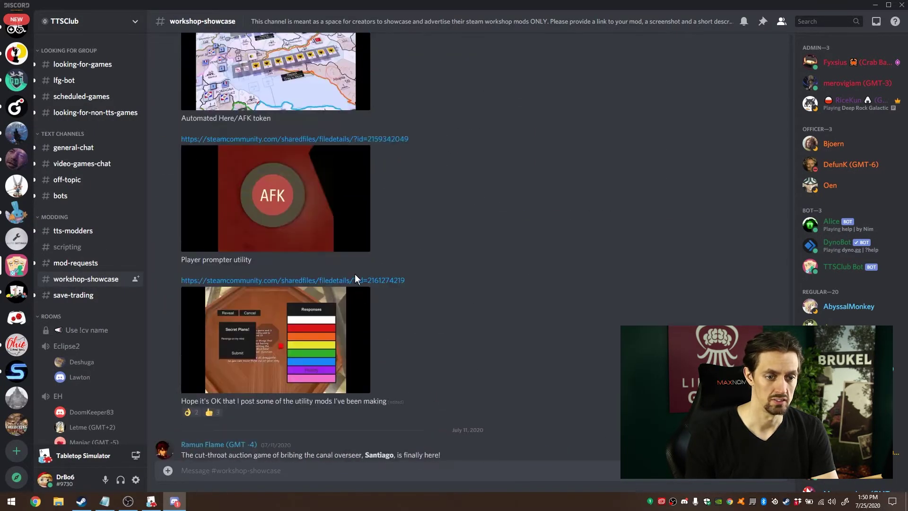
pyautogui.scroll(20, 355, 273)
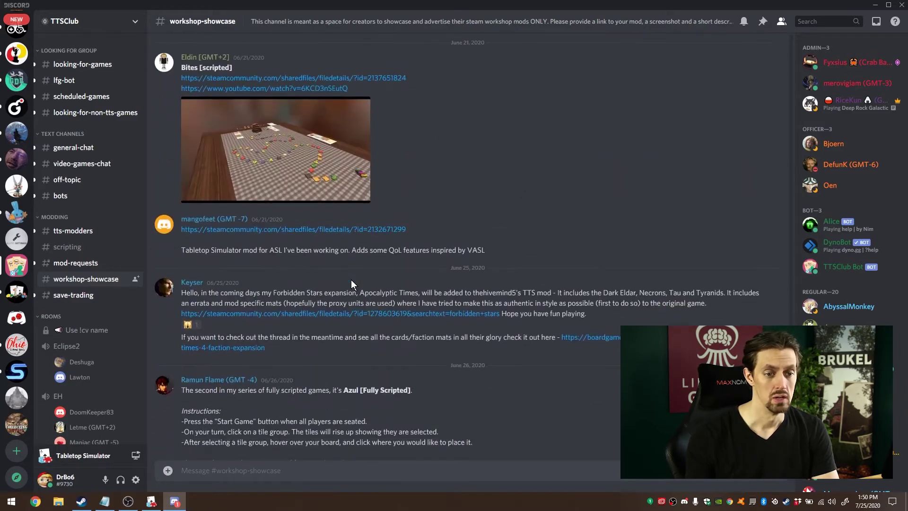
# Look through older workshop-showcase posts, and browse the mod posts in the spotlight channel of the Official Tabletop Simulator server
pyautogui.scroll(15, 374, 279)
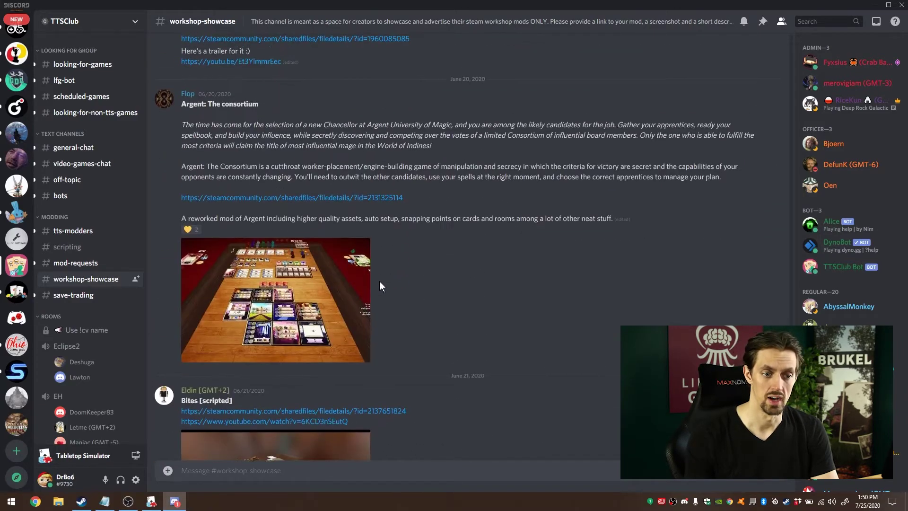
pyautogui.scroll(15, 385, 290)
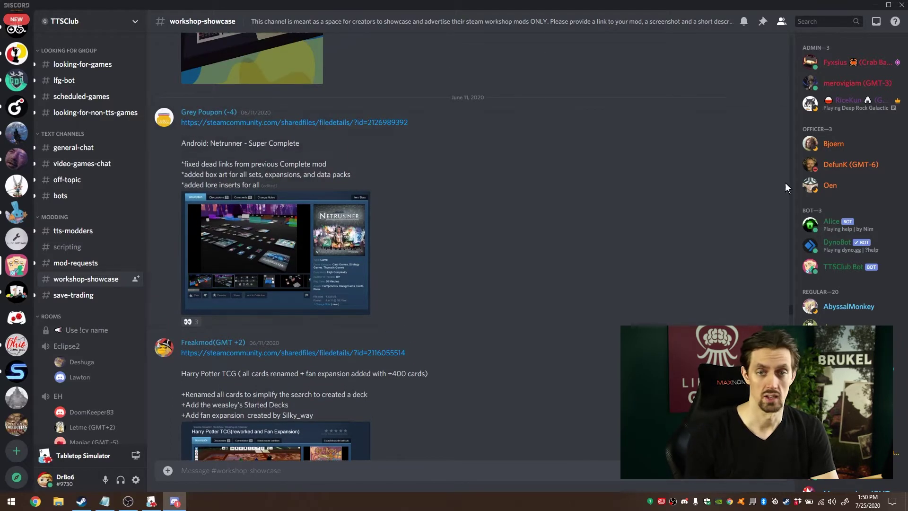
pyautogui.click(17, 296)
pyautogui.scroll(-7, 76, 263)
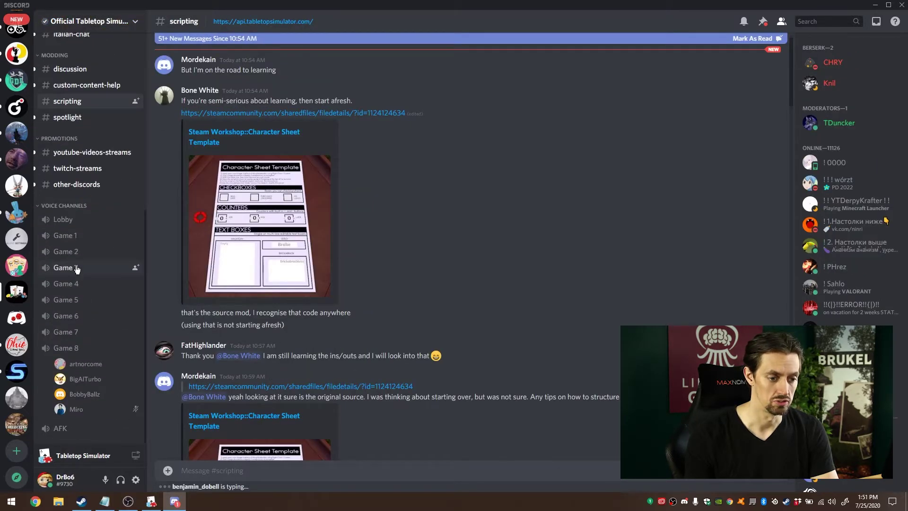
pyautogui.scroll(4, 77, 267)
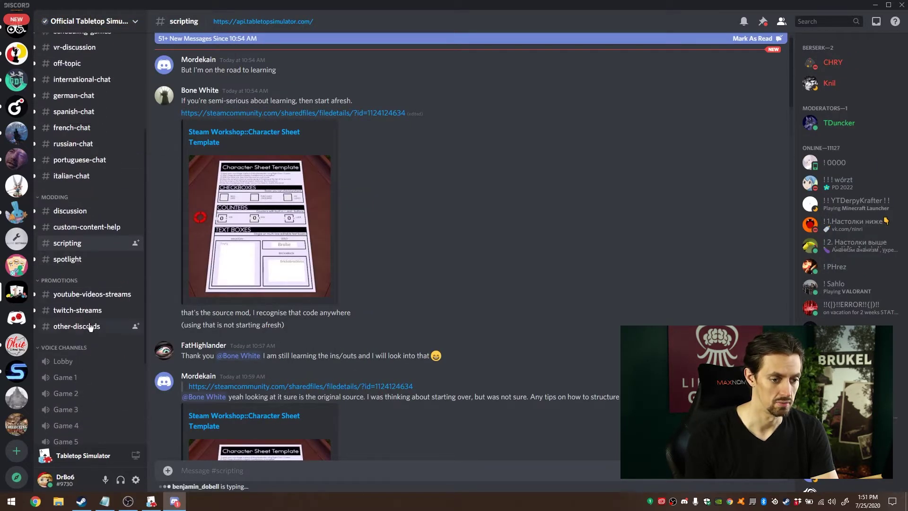
pyautogui.click(78, 263)
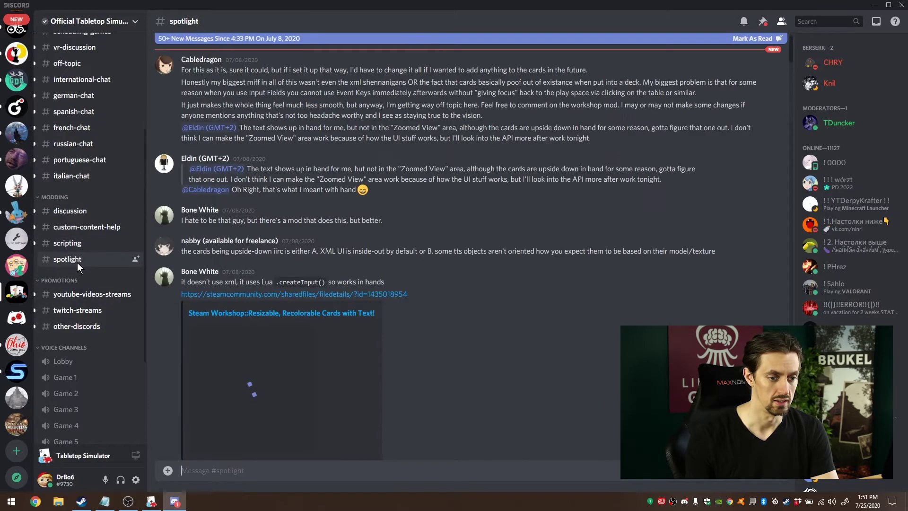
pyautogui.scroll(-5, 362, 301)
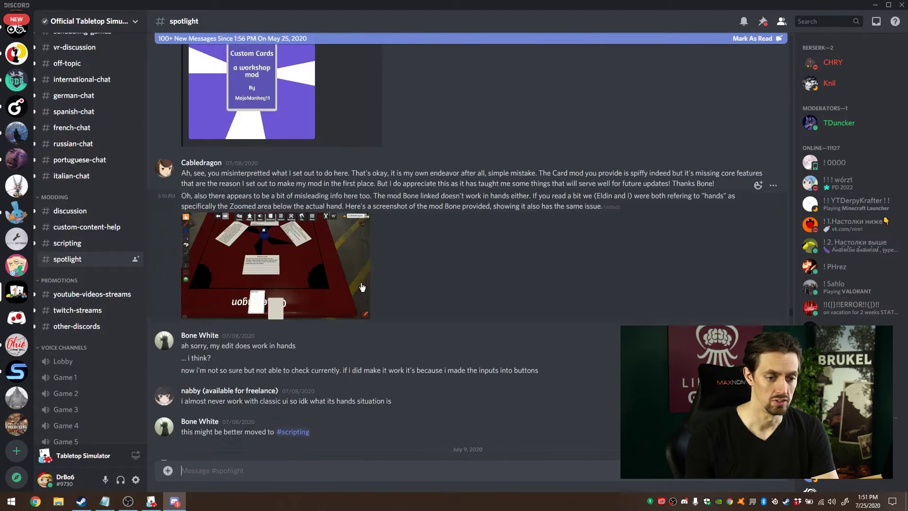
pyautogui.scroll(-15, 362, 288)
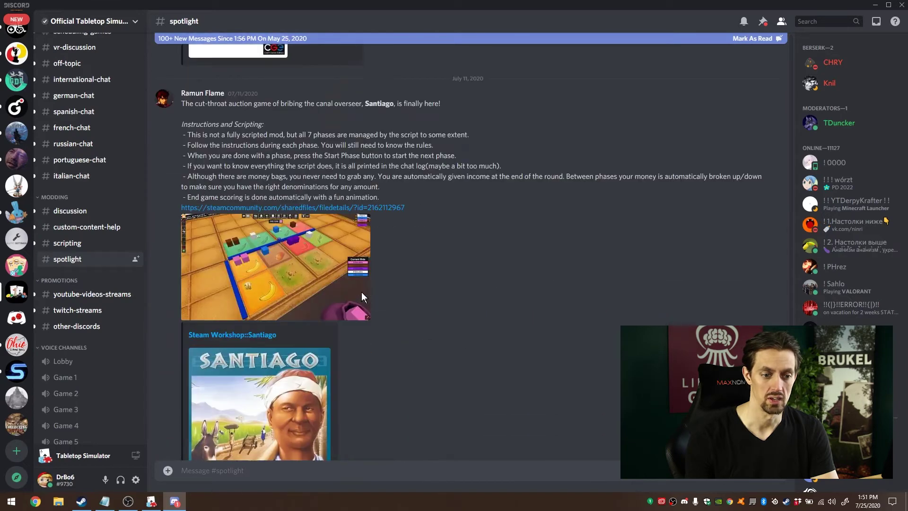
pyautogui.scroll(-10, 362, 293)
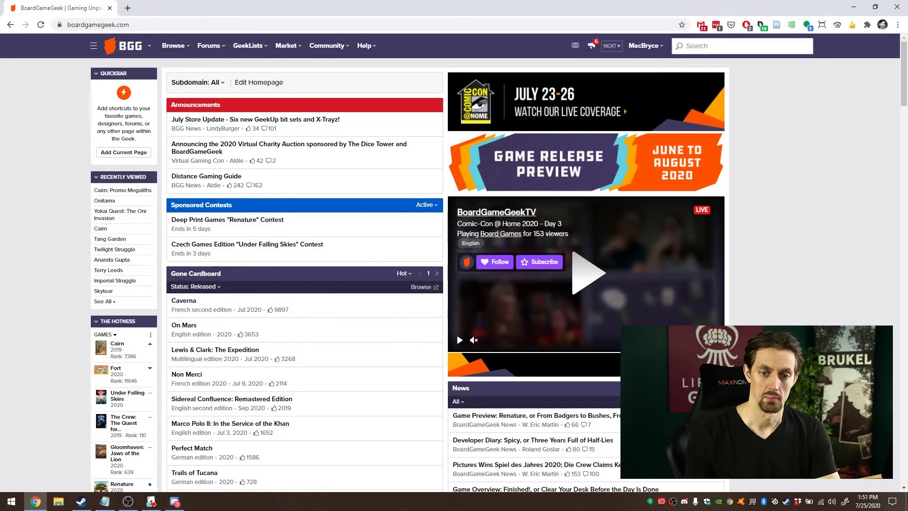
# Search BoardGameGeek for "dogs of war" and open the page of the 2014 game Dogs of War
pyautogui.click(702, 46)
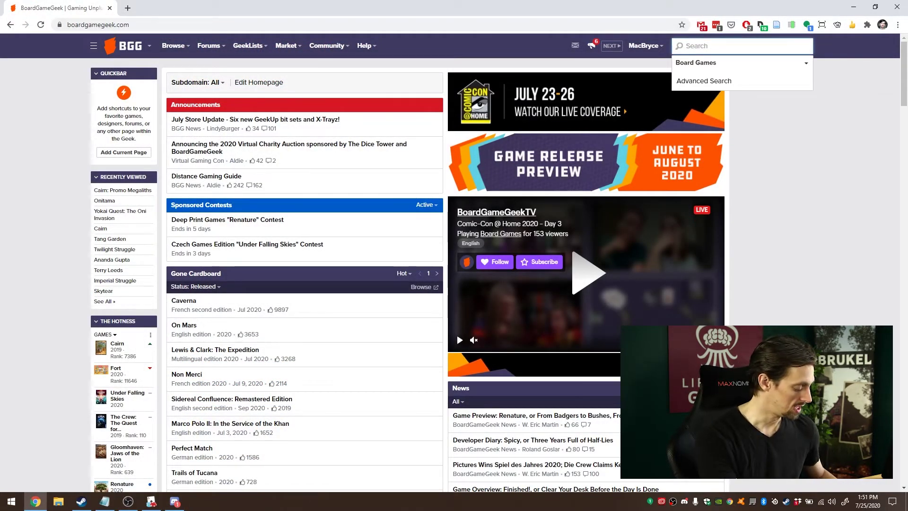
pyautogui.write('dogs of war')
pyautogui.press('Return')
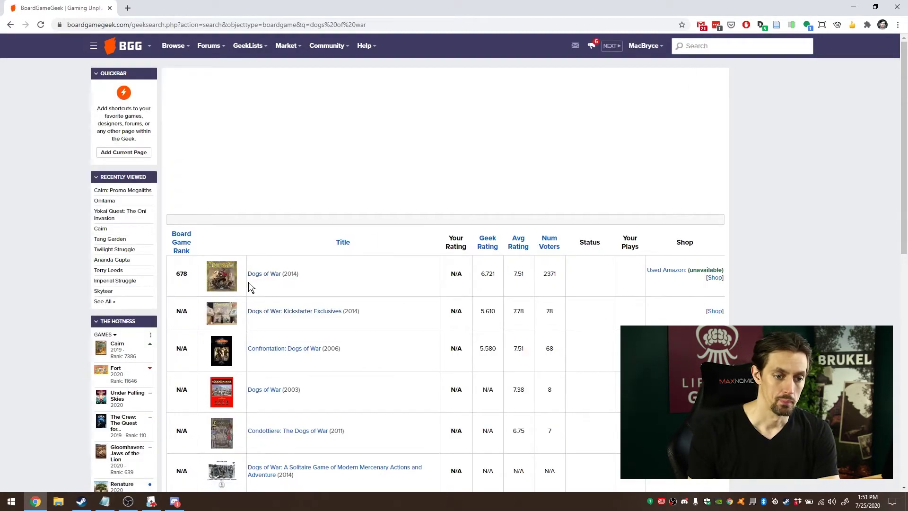
pyautogui.click(266, 275)
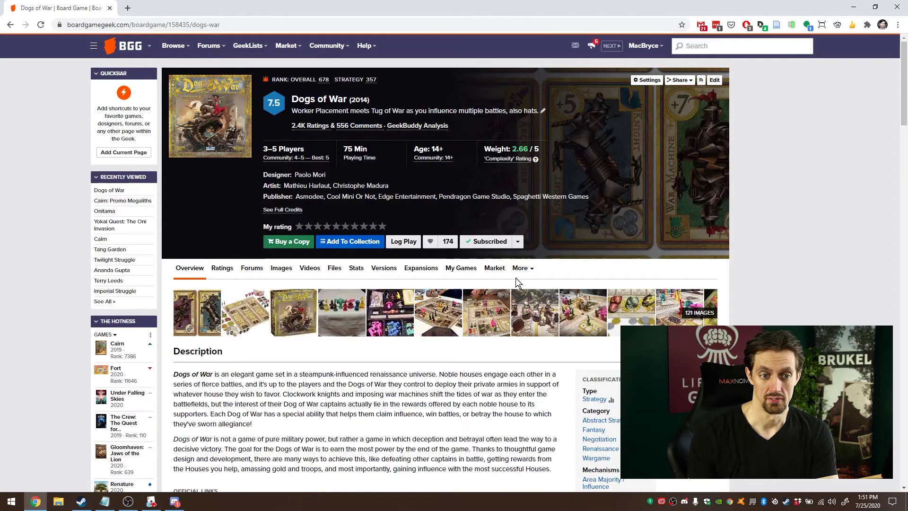
# Look over the Dogs of War page down to its forum threads and files, and return to its overview
pyautogui.scroll(-4, 516, 277)
pyautogui.scroll(-20, 445, 254)
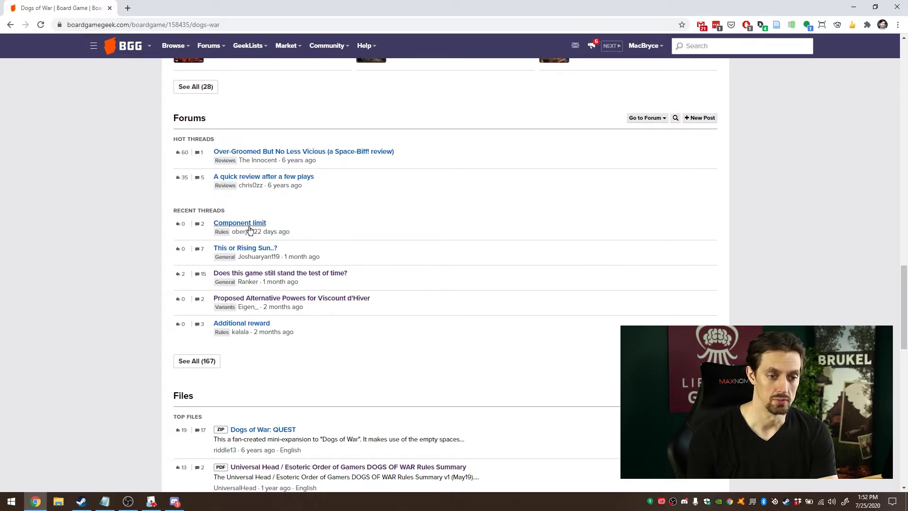
pyautogui.scroll(-2, 260, 305)
pyautogui.scroll(18, 264, 305)
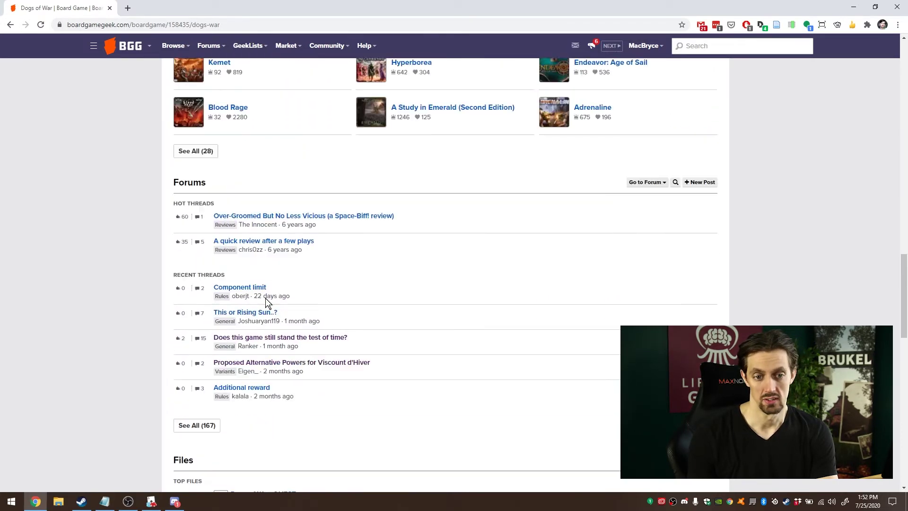
pyautogui.scroll(7, 273, 302)
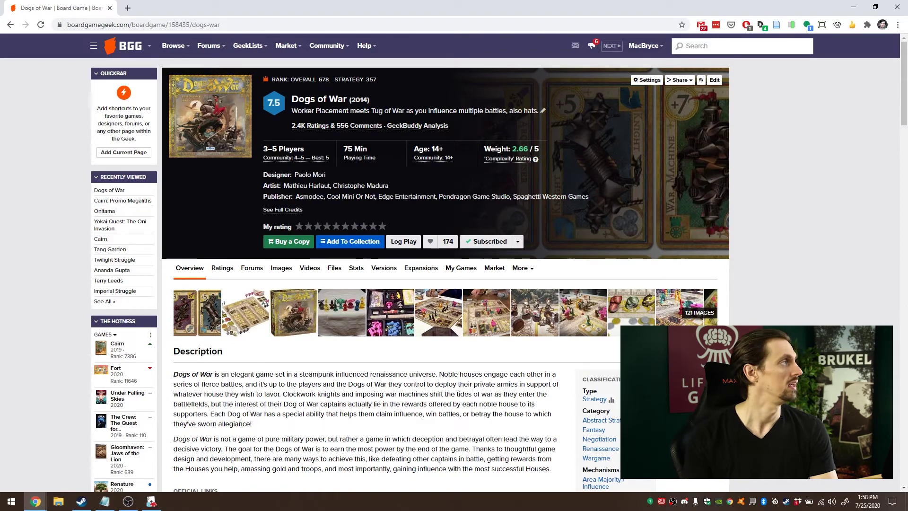
# Switch from the OBS website to OBS Studio and show the source types available for the scene
pyautogui.moveTo(336, 405); pyautogui.dragTo(560, 1)
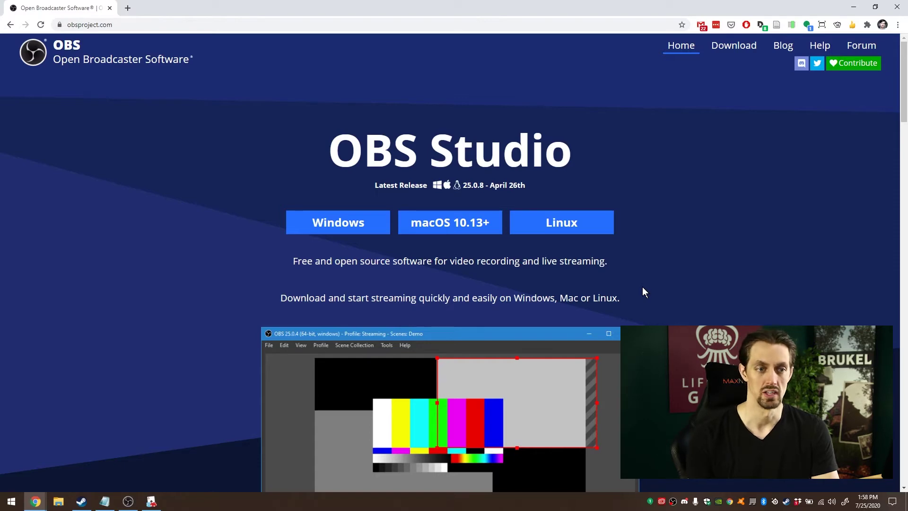
pyautogui.hotkey('alt', 'Tab')
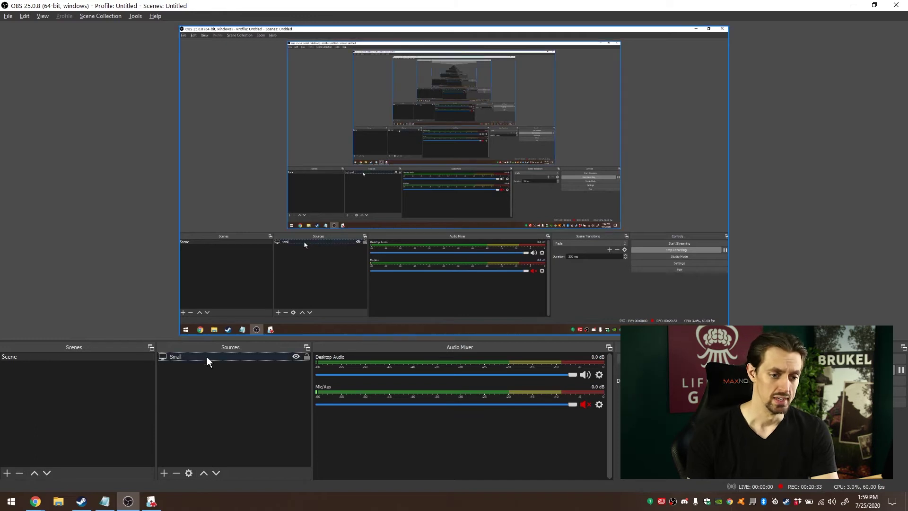
pyautogui.click(164, 474)
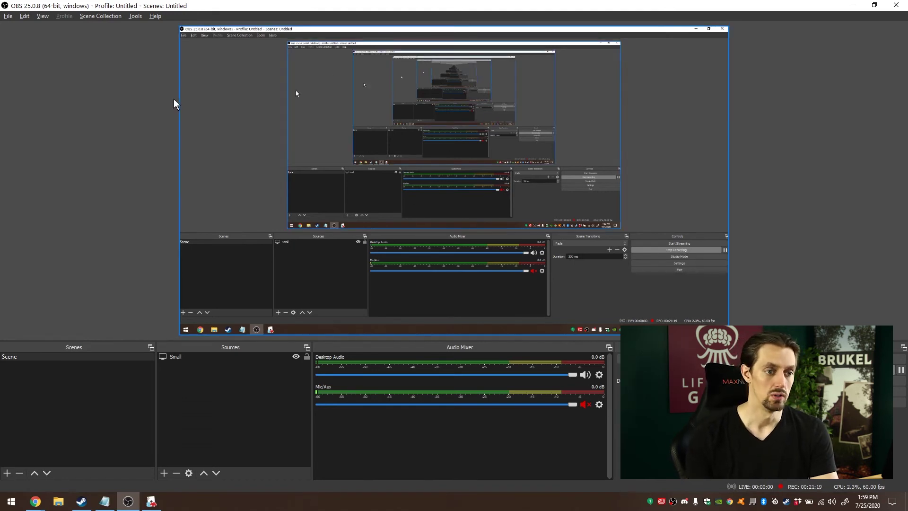
# Open the Remux Recordings window for converting an OBS recording
pyautogui.click(8, 15)
pyautogui.click(25, 39)
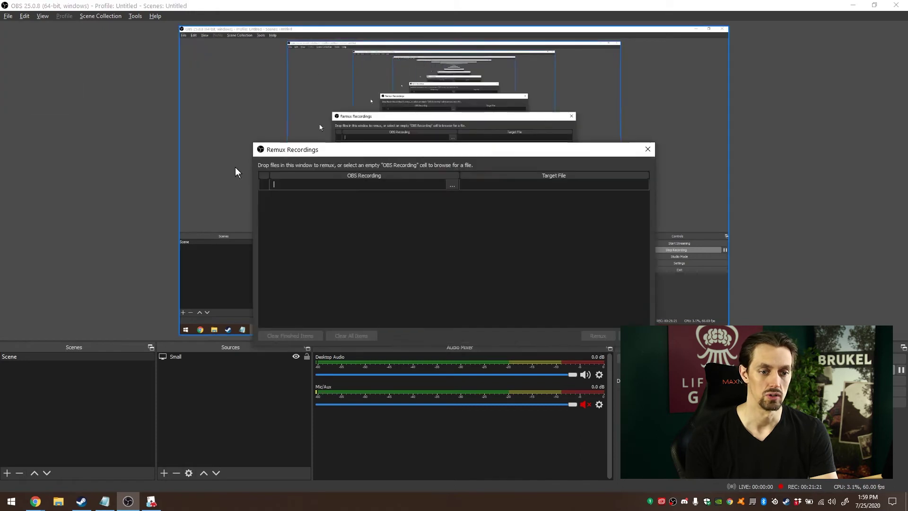